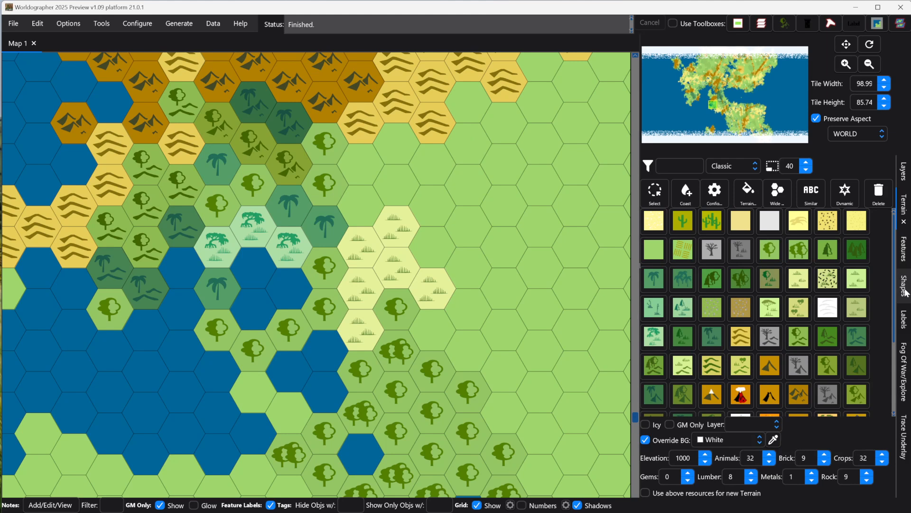
- Draw a freehand polygon shape over the narrow inlet south of the dark jungle-hills hex, turning on snapping points to the grid to finish
{"action": "left_click", "coordinate": [905, 287]}
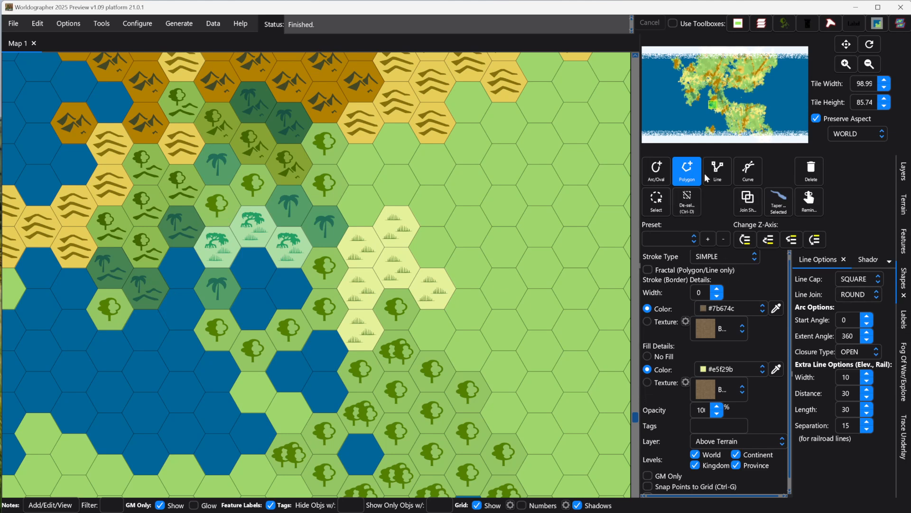
{"action": "left_click", "coordinate": [691, 179]}
{"action": "scroll", "coordinate": [683, 439], "scroll_direction": "down", "scroll_amount": 1}
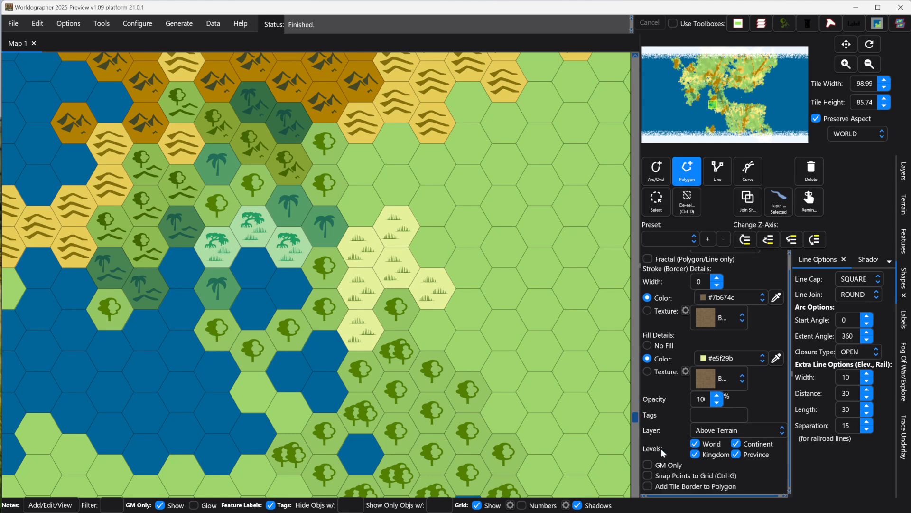
{"action": "left_click", "coordinate": [647, 474]}
{"action": "mouse_move", "coordinate": [143, 306]}
{"action": "left_mouse_down"}
{"action": "mouse_move", "coordinate": [160, 246]}
{"action": "mouse_move", "coordinate": [192, 242]}
{"action": "mouse_move", "coordinate": [207, 259]}
{"action": "mouse_move", "coordinate": [205, 347]}
{"action": "left_mouse_up"}
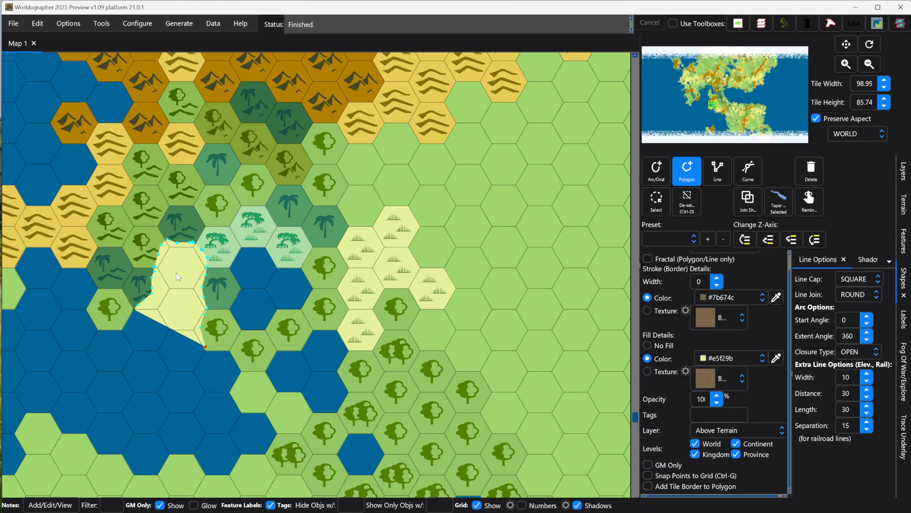
{"action": "left_click", "coordinate": [685, 478]}
- Examine the HSB and RGB settings for the polygon's fill color in the custom color dialog
{"action": "left_click", "coordinate": [719, 358]}
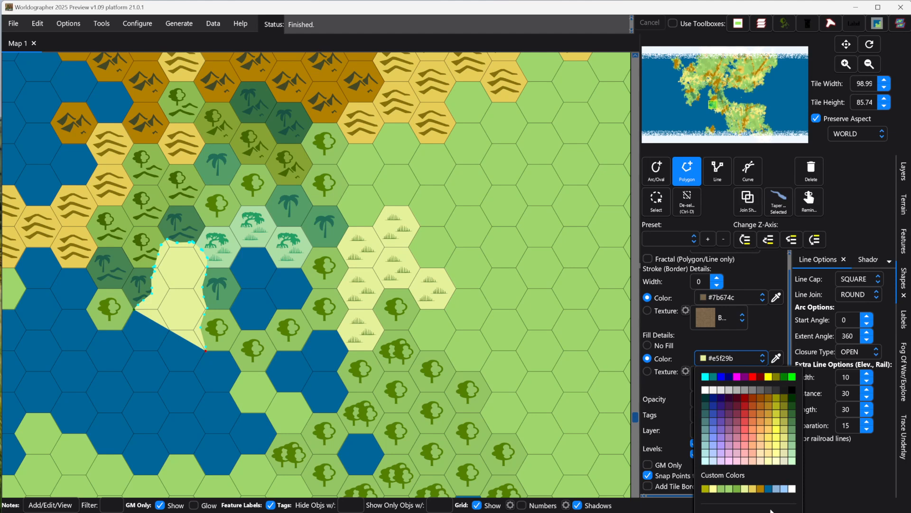
{"action": "left_click", "coordinate": [740, 511]}
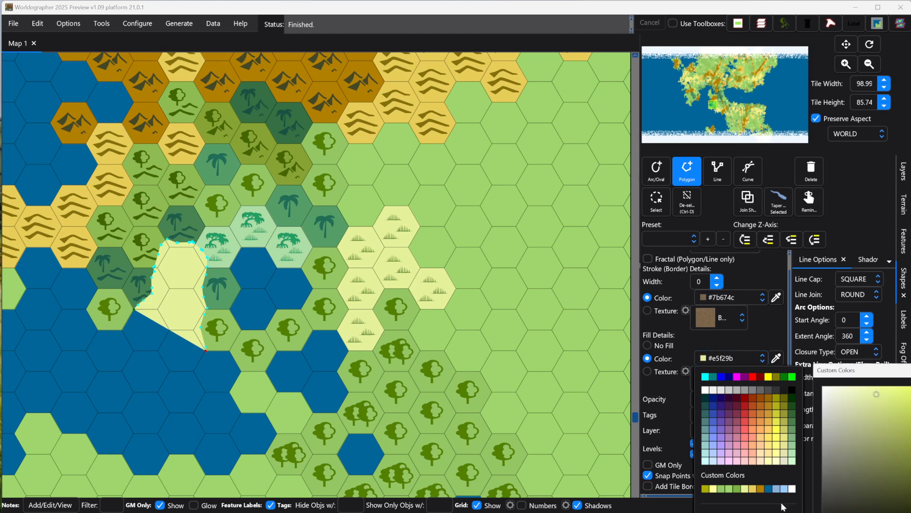
{"action": "left_click_drag", "start_coordinate": [877, 367], "coordinate": [393, 189]}
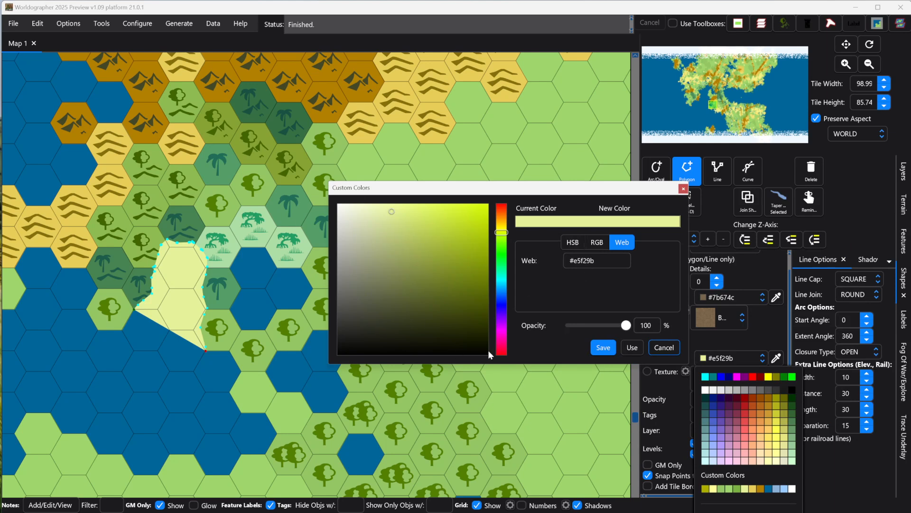
{"action": "left_click", "coordinate": [574, 243]}
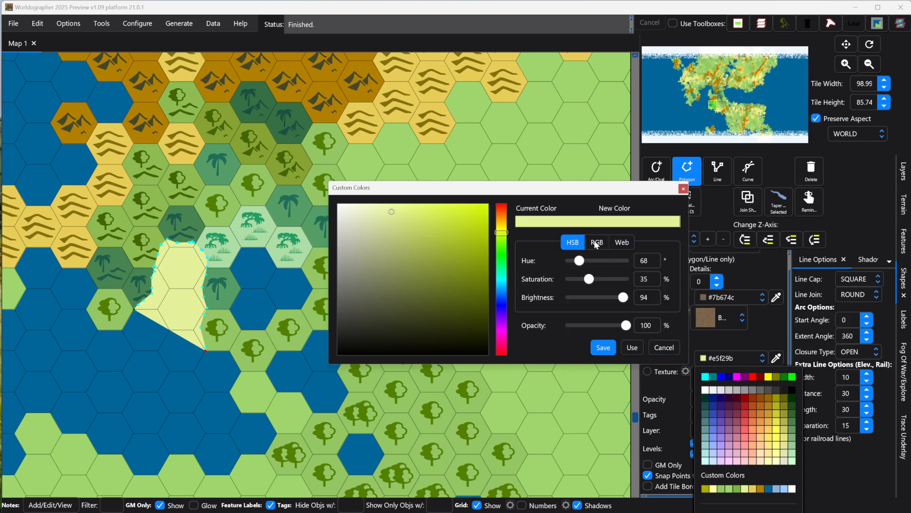
{"action": "left_click", "coordinate": [597, 243]}
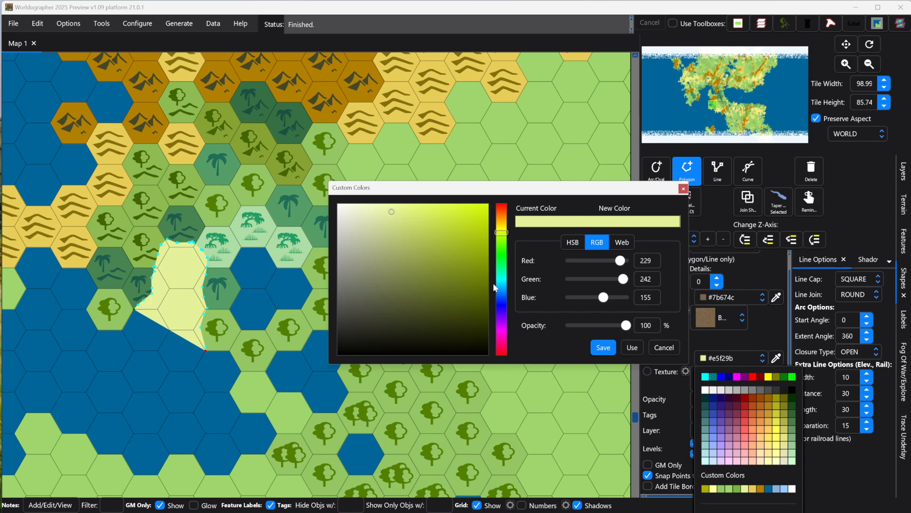
{"action": "left_click", "coordinate": [662, 348]}
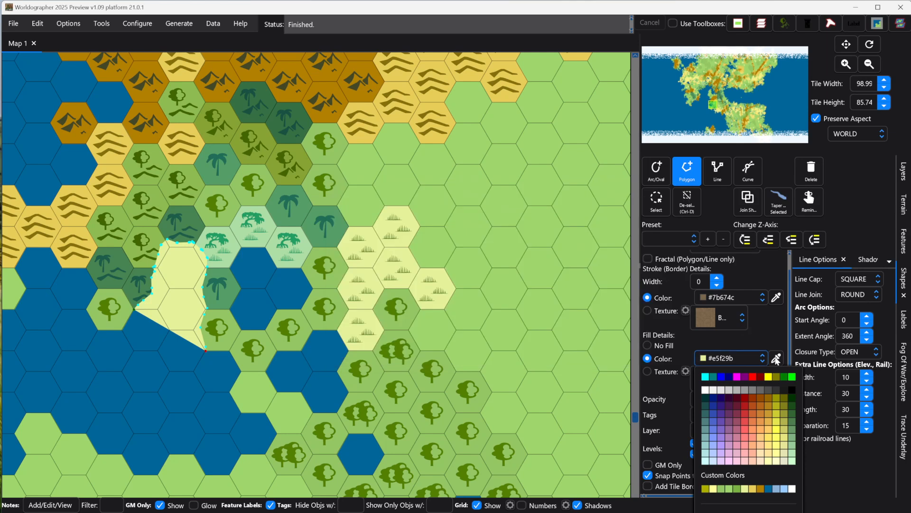
- Fill the inlet polygon with the blue sampled from a neighbouring water hex and deselect the shape
{"action": "left_click", "coordinate": [776, 359]}
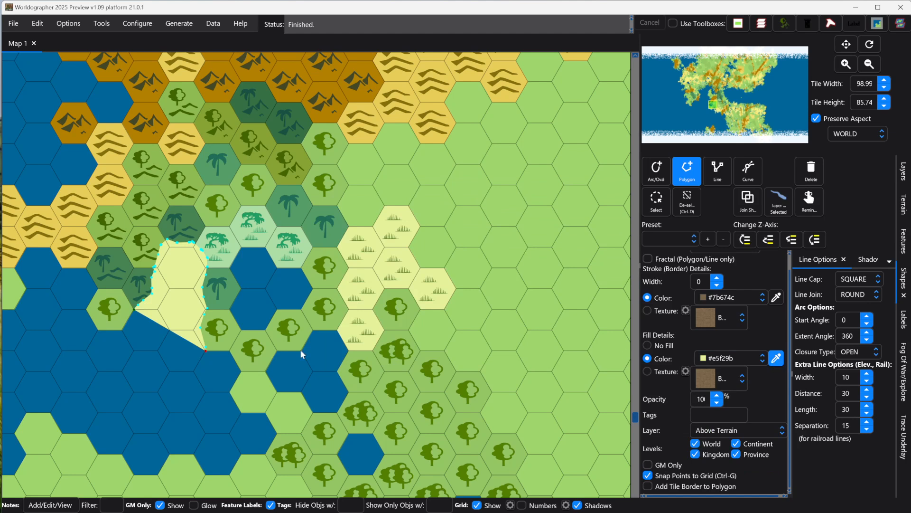
{"action": "left_click", "coordinate": [172, 354]}
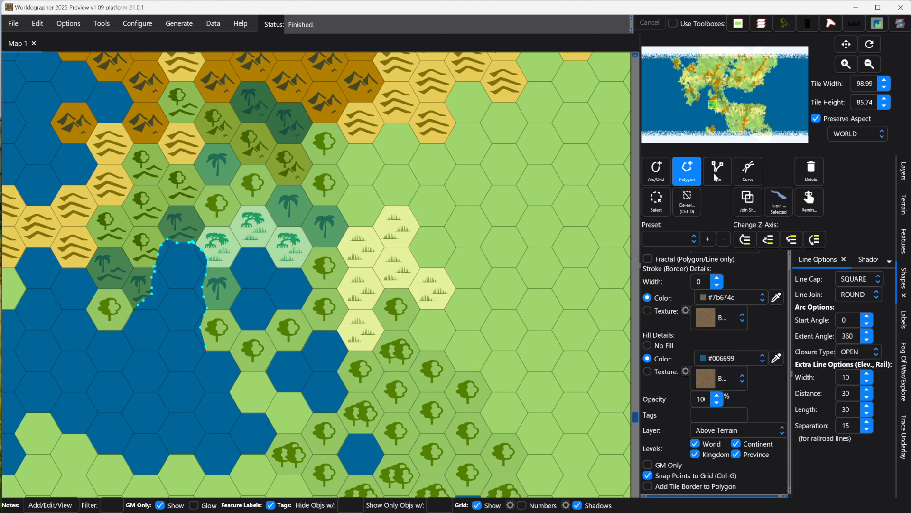
{"action": "left_click", "coordinate": [698, 203]}
- Draw a small polygon across the lower edge of the forest hex beside the swamp, filled with pale green sampled from the swamp
{"action": "left_click", "coordinate": [685, 477]}
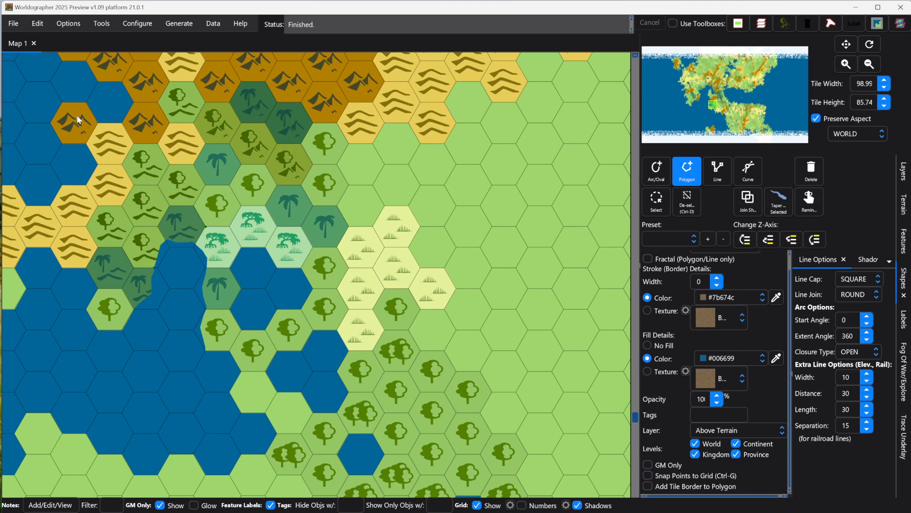
{"action": "left_click", "coordinate": [212, 222]}
{"action": "left_click", "coordinate": [223, 217]}
{"action": "left_click", "coordinate": [232, 212]}
{"action": "left_click", "coordinate": [238, 206]}
{"action": "left_click", "coordinate": [241, 205]}
{"action": "left_click", "coordinate": [693, 477]}
{"action": "left_click", "coordinate": [230, 227]}
{"action": "left_click", "coordinate": [777, 359]}
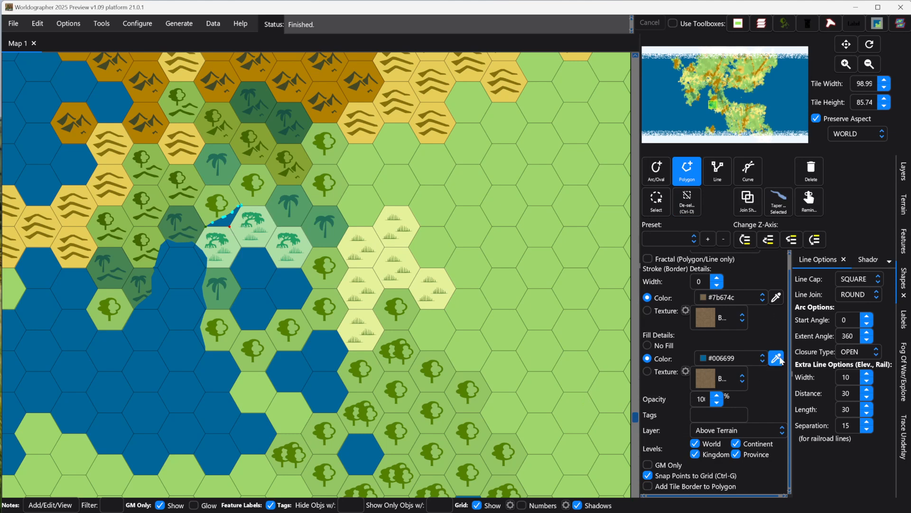
{"action": "left_click", "coordinate": [235, 228]}
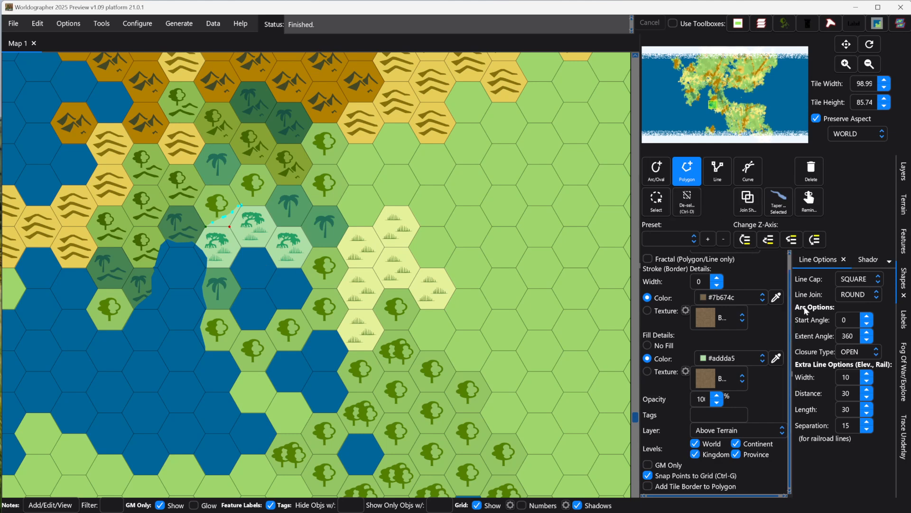
- Select the plain hex just east of the grassland hexes and override its background with the pale yellow sampled from the grassland
{"action": "left_click", "coordinate": [903, 204]}
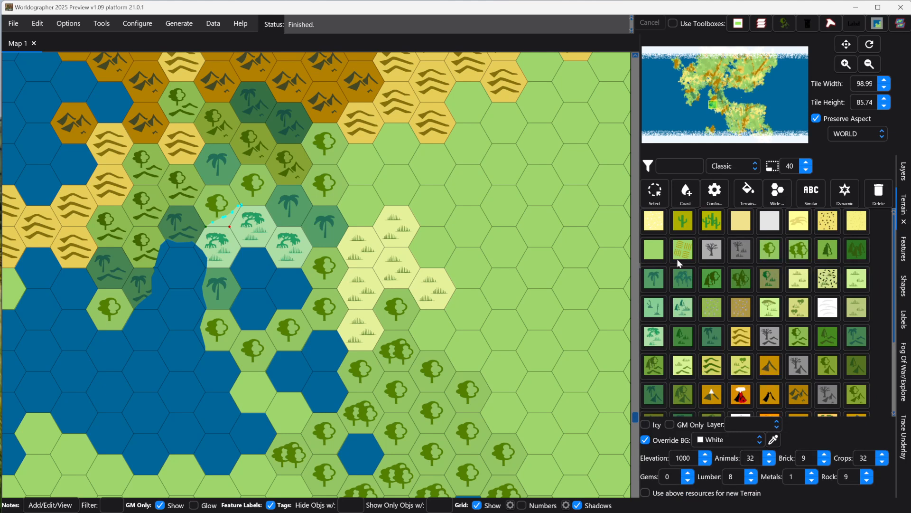
{"action": "left_click", "coordinate": [662, 198]}
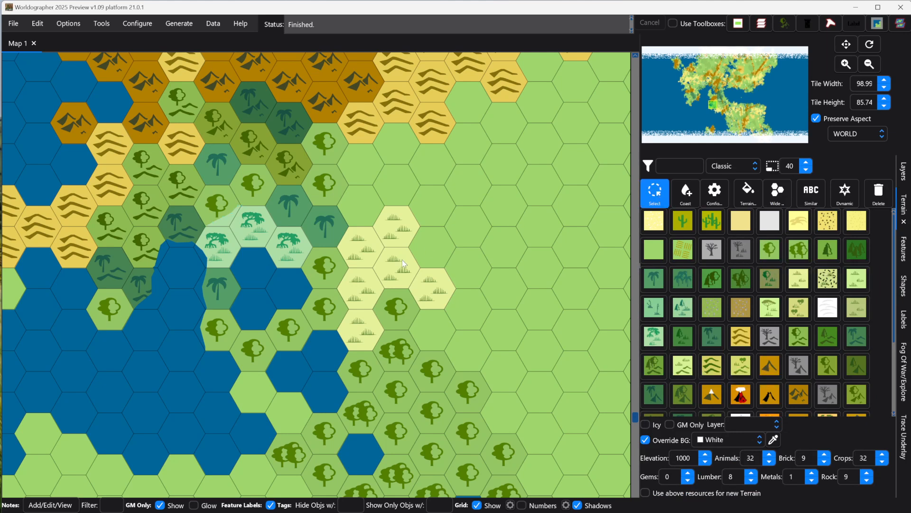
{"action": "left_click", "coordinate": [411, 241]}
{"action": "left_click", "coordinate": [645, 440]}
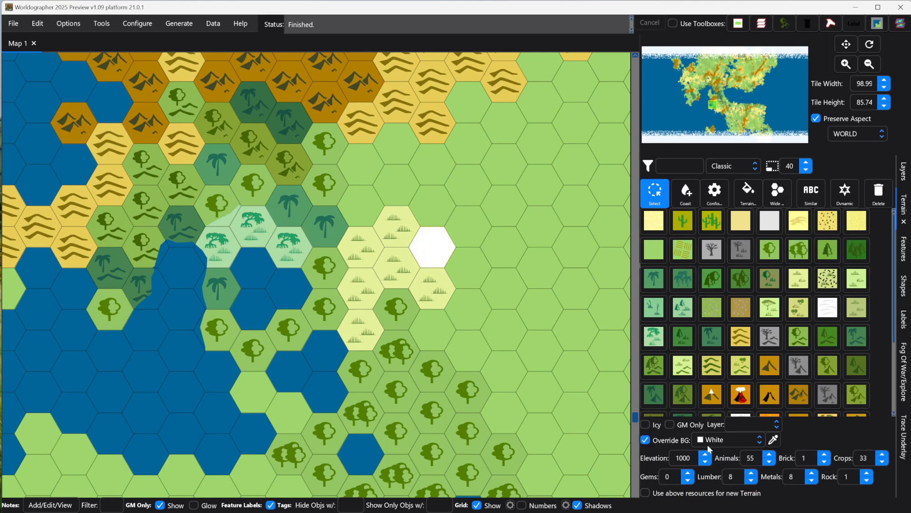
{"action": "left_click", "coordinate": [774, 440]}
{"action": "left_click", "coordinate": [412, 223]}
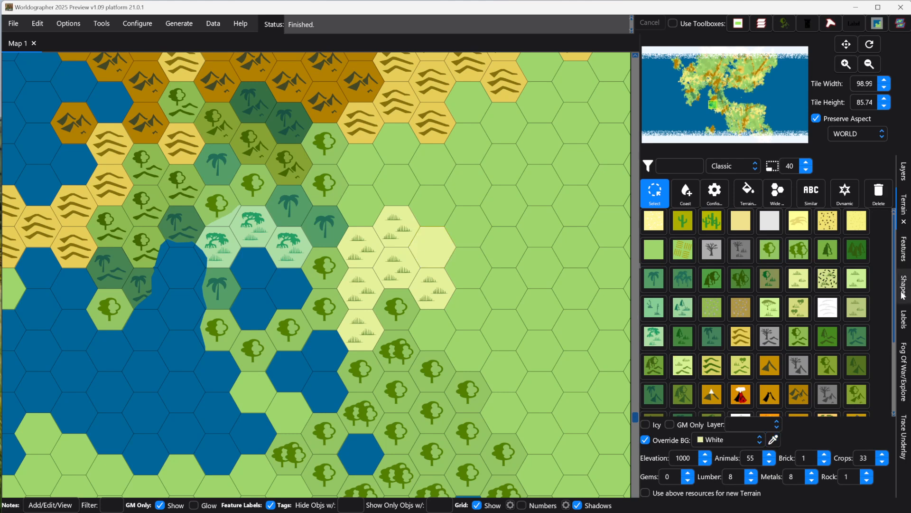
{"action": "left_click", "coordinate": [902, 318]}
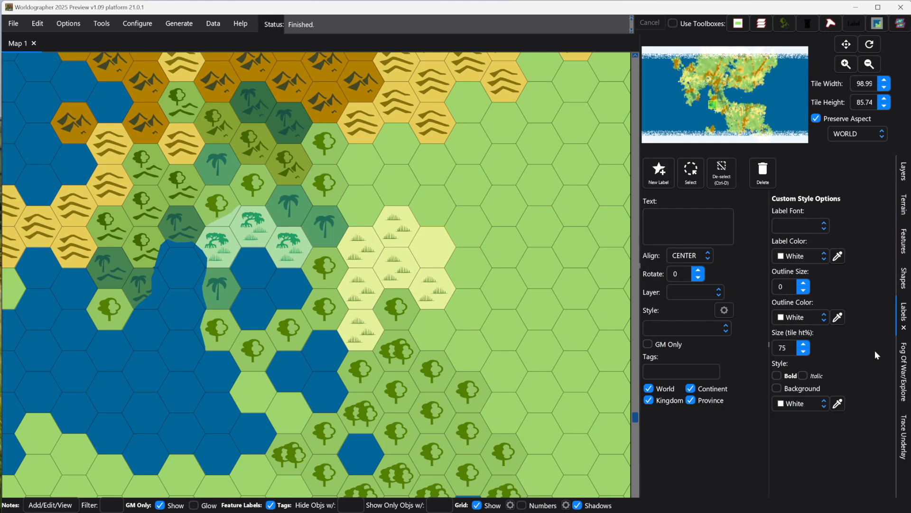
{"action": "left_click", "coordinate": [905, 242]}
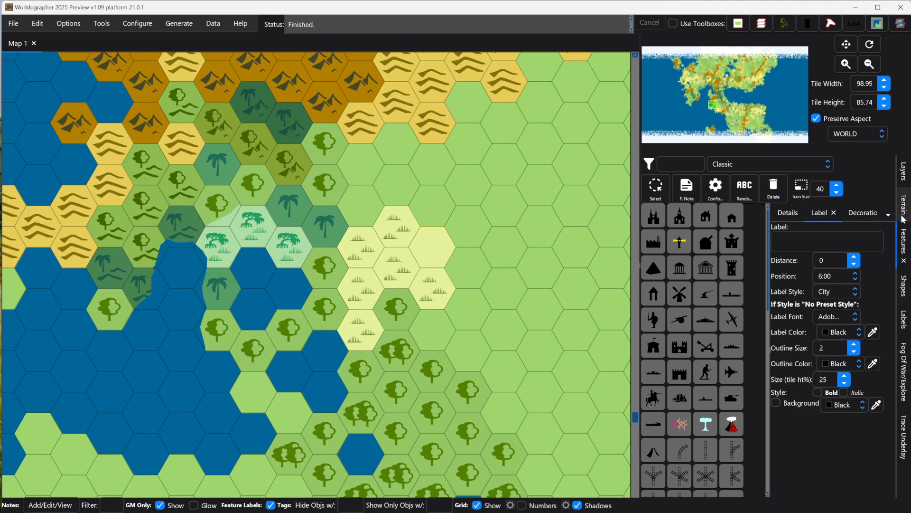
- Configure the Classic terrain so the flat desert with several cacti uses the grassland's sampled pale yellow as background color, and apply it
{"action": "left_click", "coordinate": [139, 26]}
{"action": "left_click", "coordinate": [161, 179]}
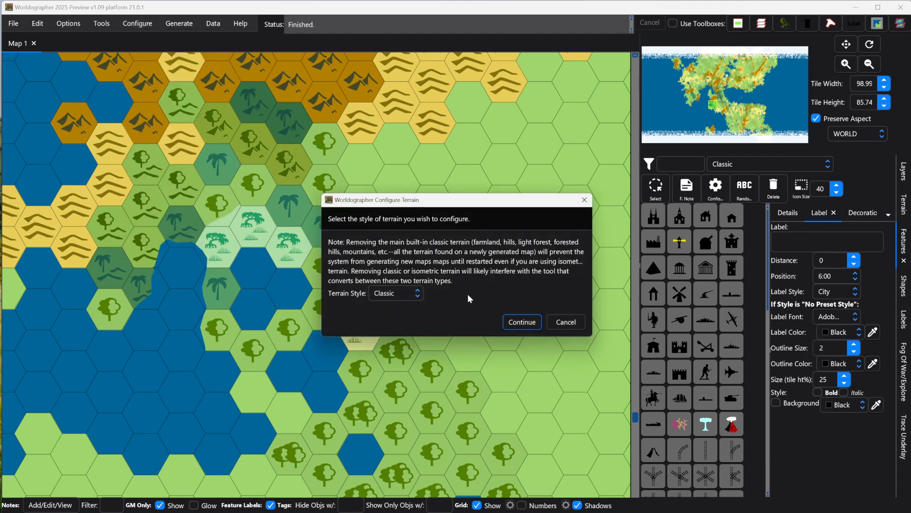
{"action": "left_click", "coordinate": [522, 322]}
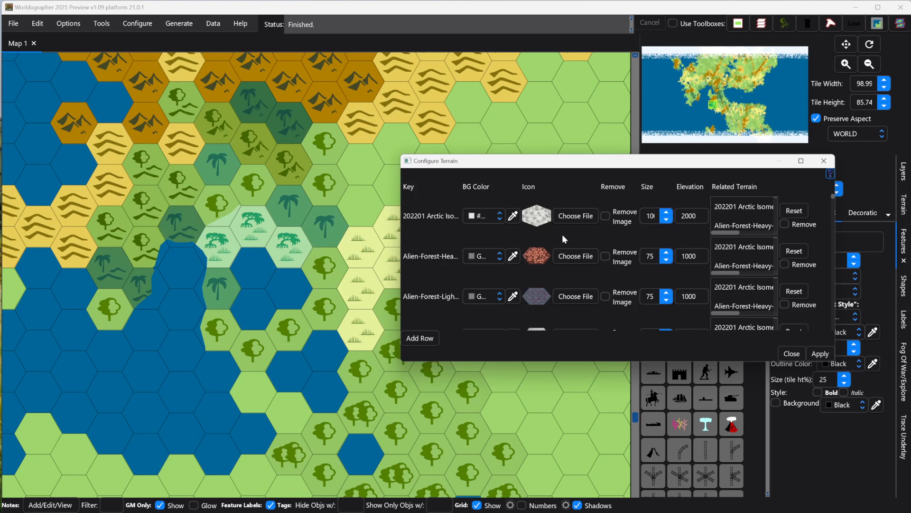
{"action": "scroll", "coordinate": [636, 259], "scroll_direction": "down", "scroll_amount": 10}
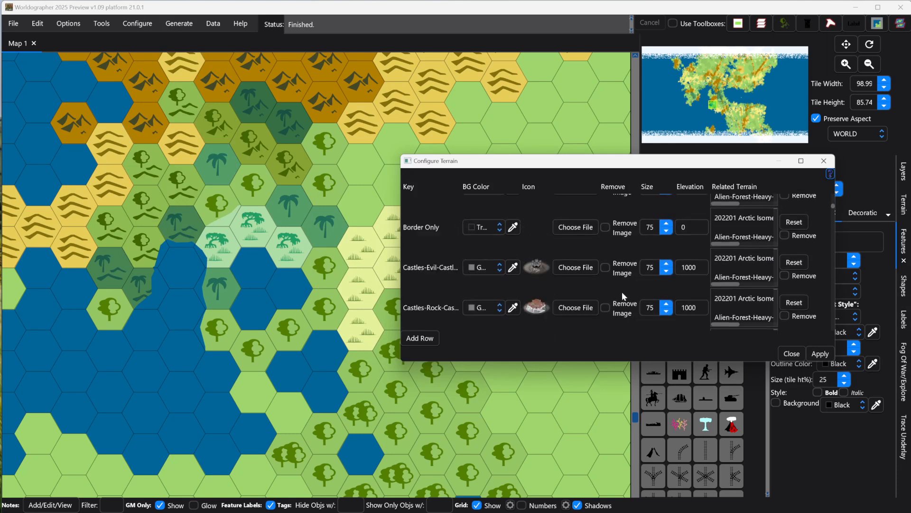
{"action": "scroll", "coordinate": [617, 293], "scroll_direction": "down", "scroll_amount": 2}
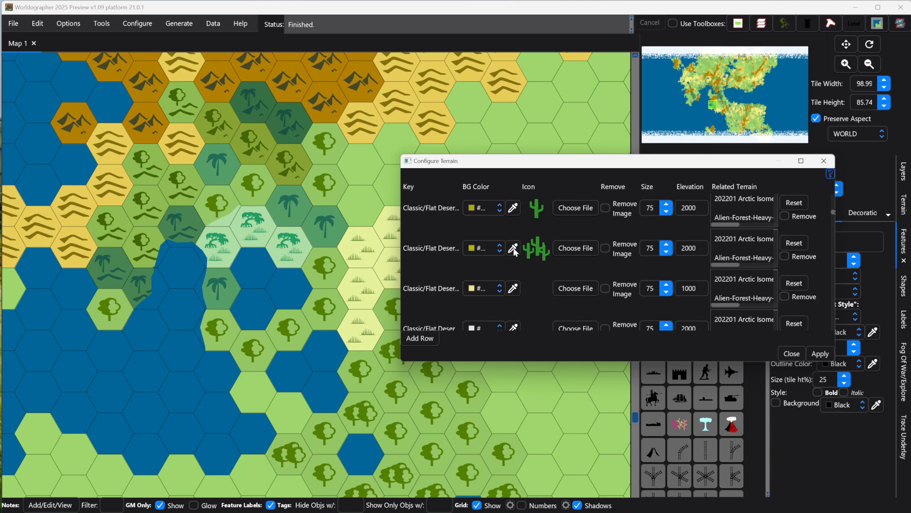
{"action": "left_click", "coordinate": [367, 261]}
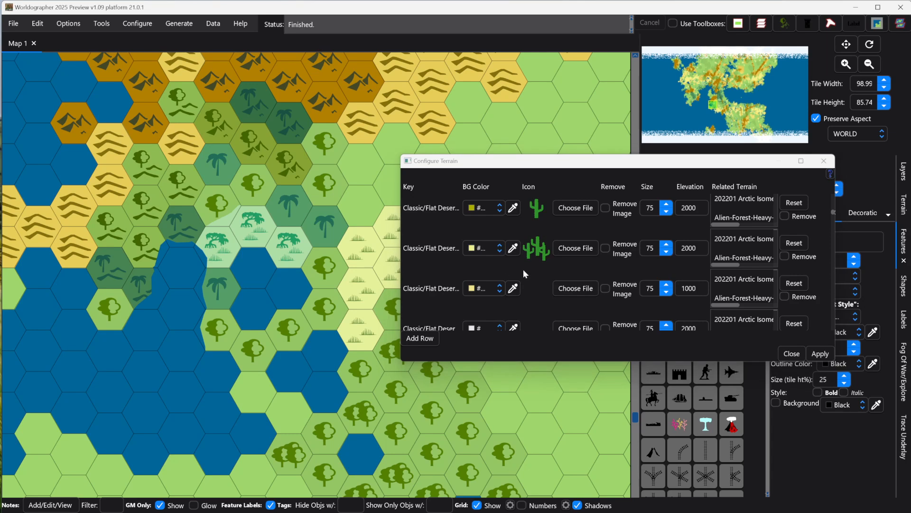
{"action": "left_click", "coordinate": [808, 354]}
{"action": "left_click", "coordinate": [791, 354]}
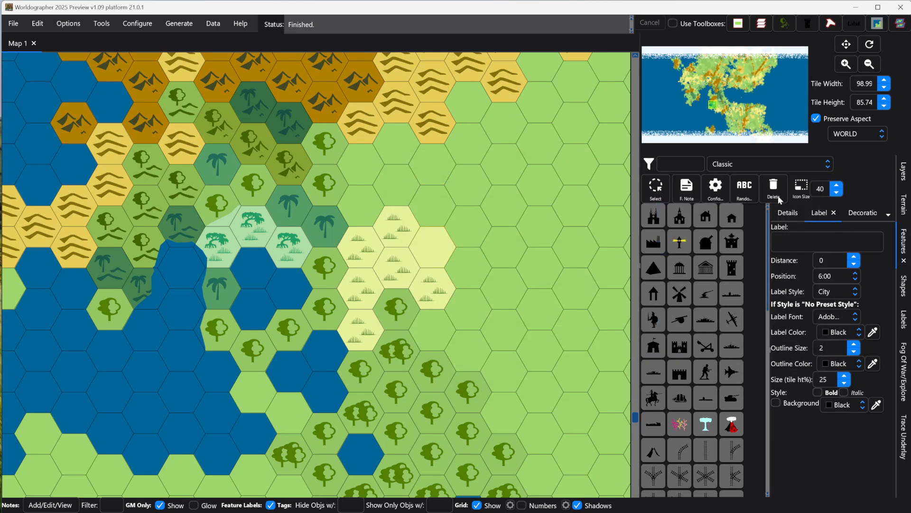
- Place the recolored multi-cactus desert terrain on four adjoining hexes in the plain east of the grassland
{"action": "left_click", "coordinate": [904, 204]}
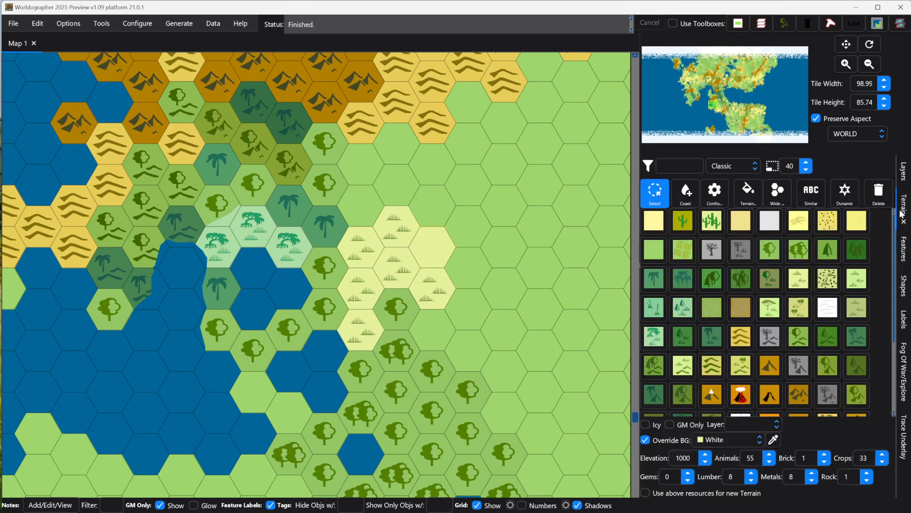
{"action": "left_click", "coordinate": [714, 222]}
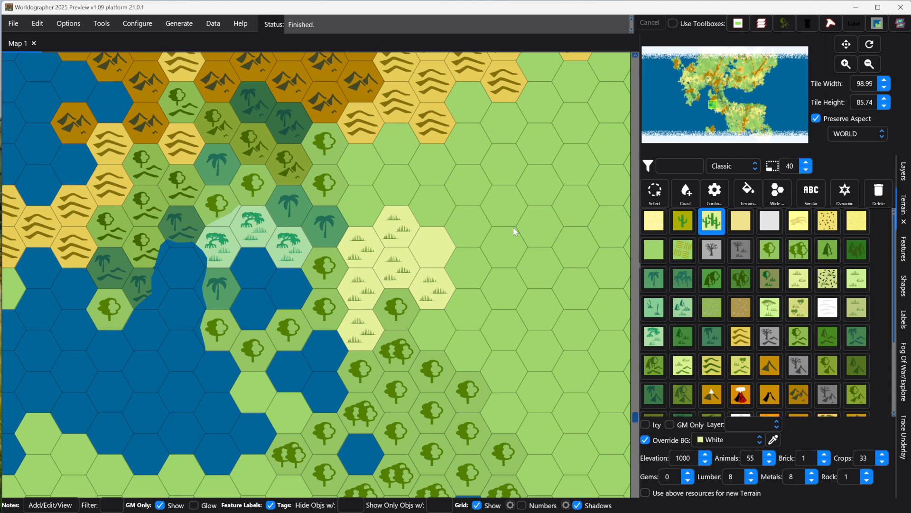
{"action": "left_click", "coordinate": [512, 225]}
{"action": "left_click", "coordinate": [540, 227]}
{"action": "left_click", "coordinate": [504, 246]}
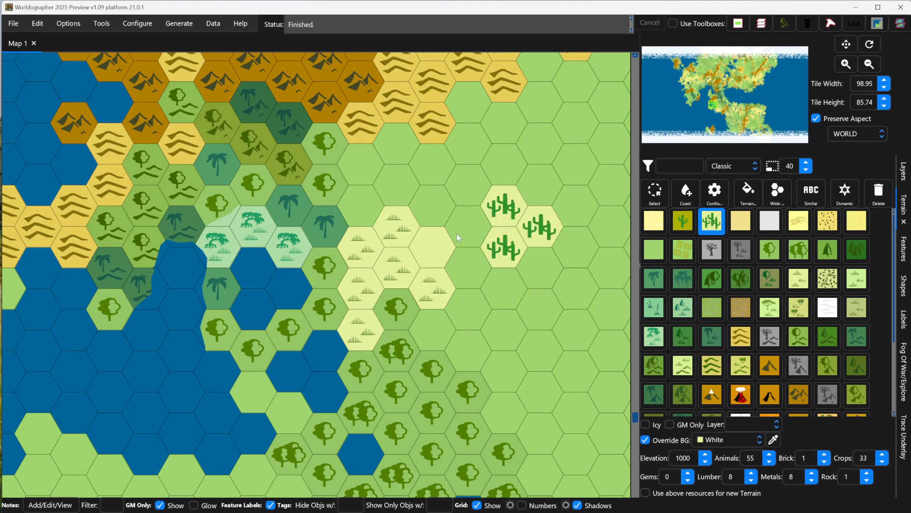
{"action": "left_click", "coordinate": [458, 233]}
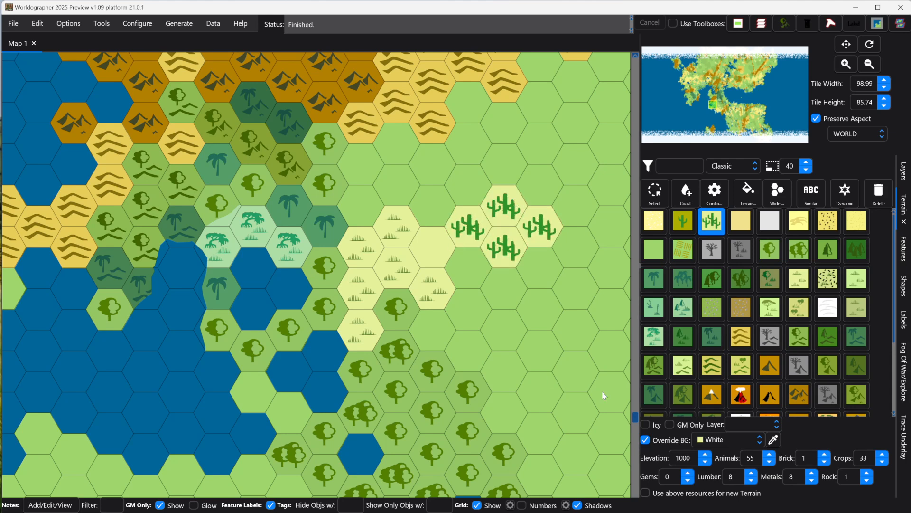